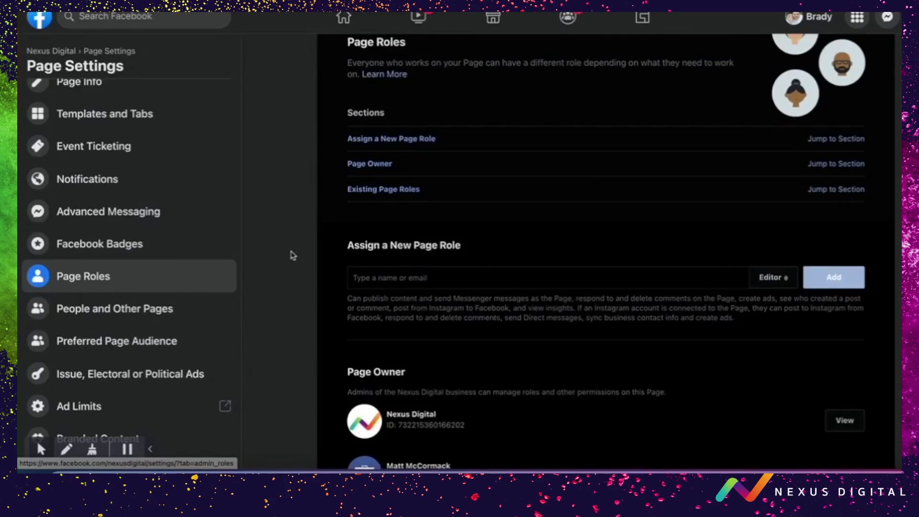
- Review the Existing Page Roles list, then open the role options for a new person
scroll(292, 256, "down", 1)
scroll(385, 391, "down", 7)
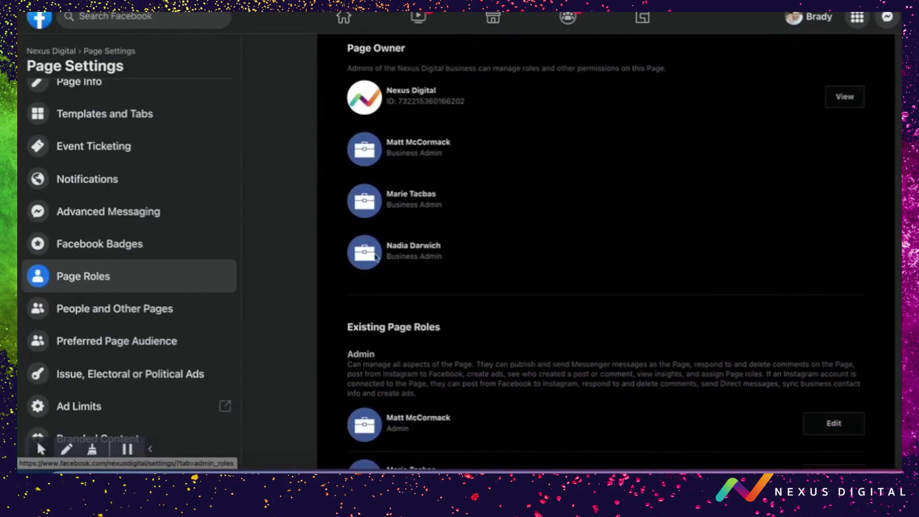
scroll(366, 255, "down", 1)
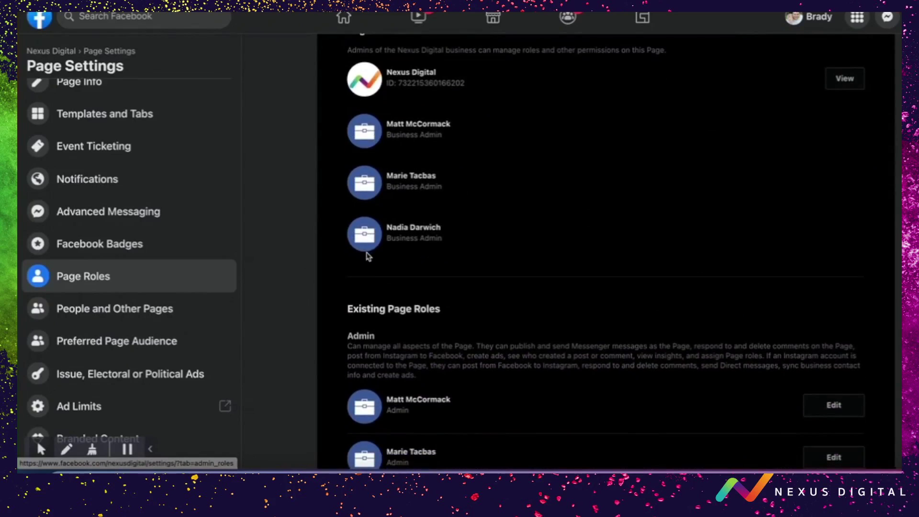
scroll(367, 256, "down", 5)
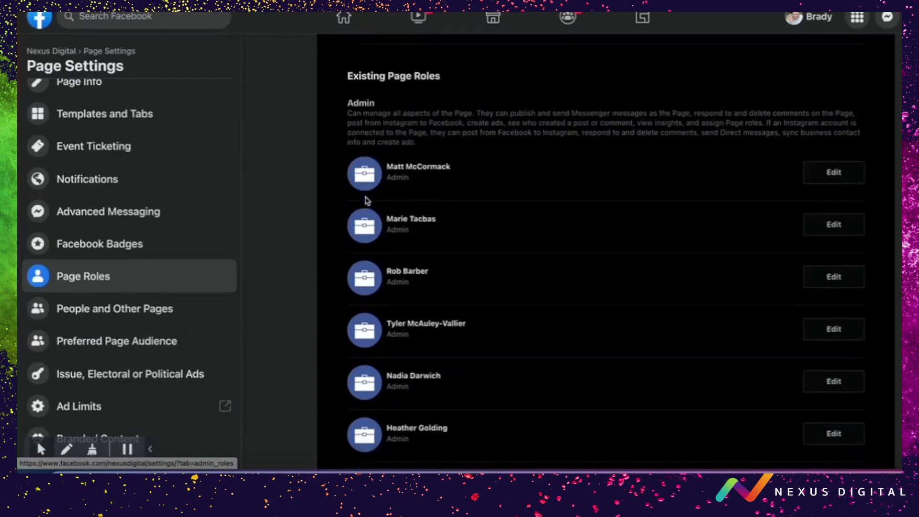
scroll(368, 201, "down", 5)
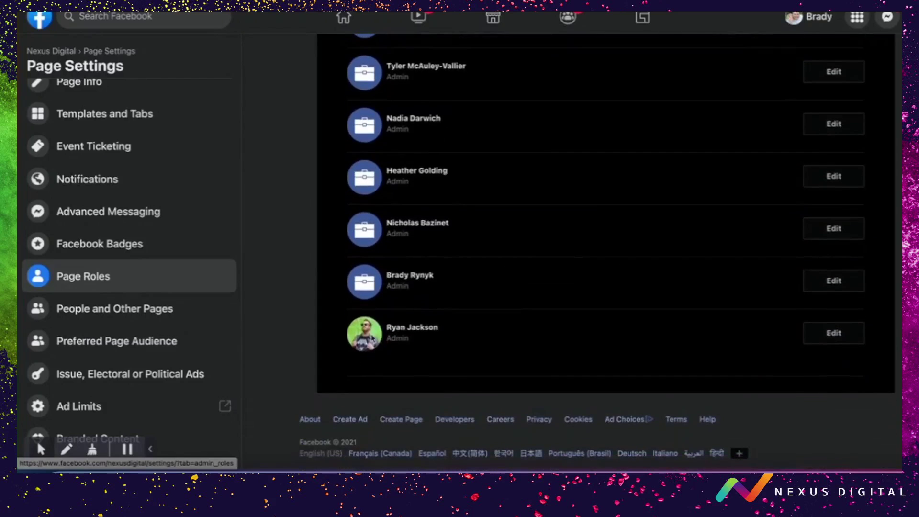
scroll(364, 330, "up", 13)
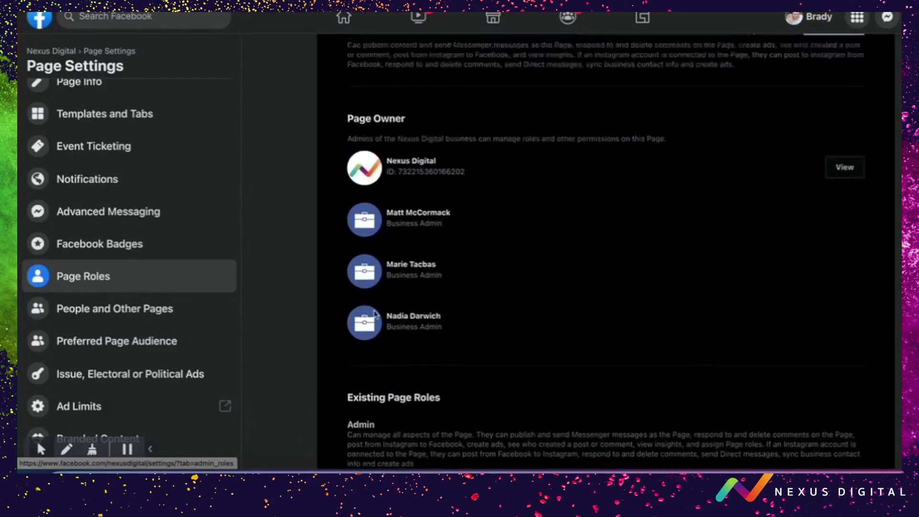
scroll(374, 314, "up", 4)
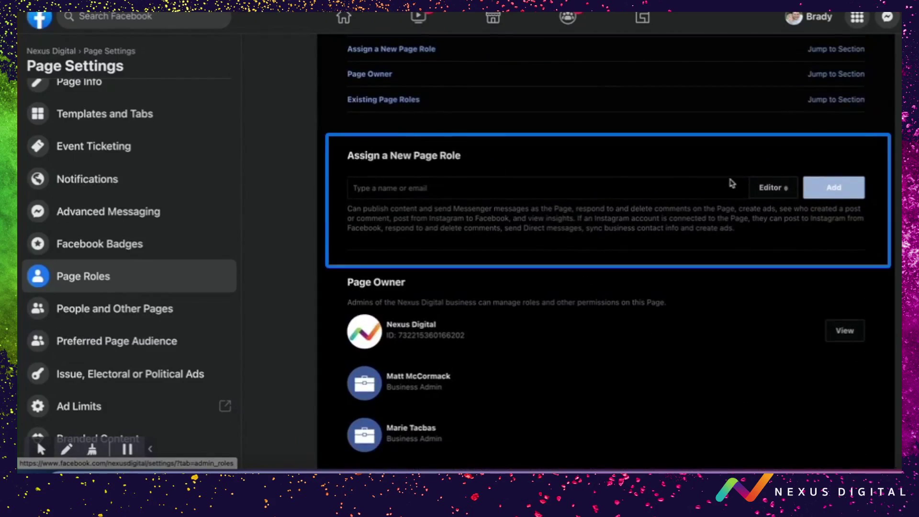
left_click(771, 189)
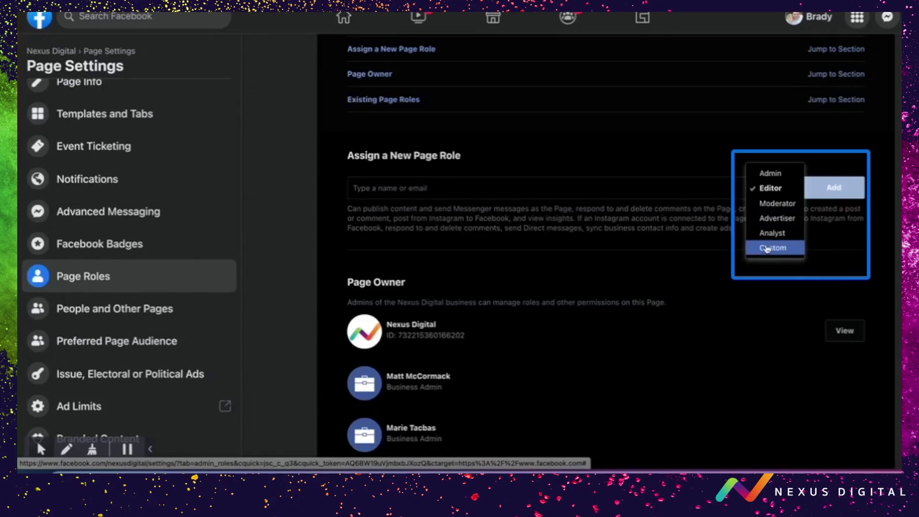
- Choose Admin as the new role and pick the team member from the name suggestions
left_click(771, 174)
left_click(389, 223)
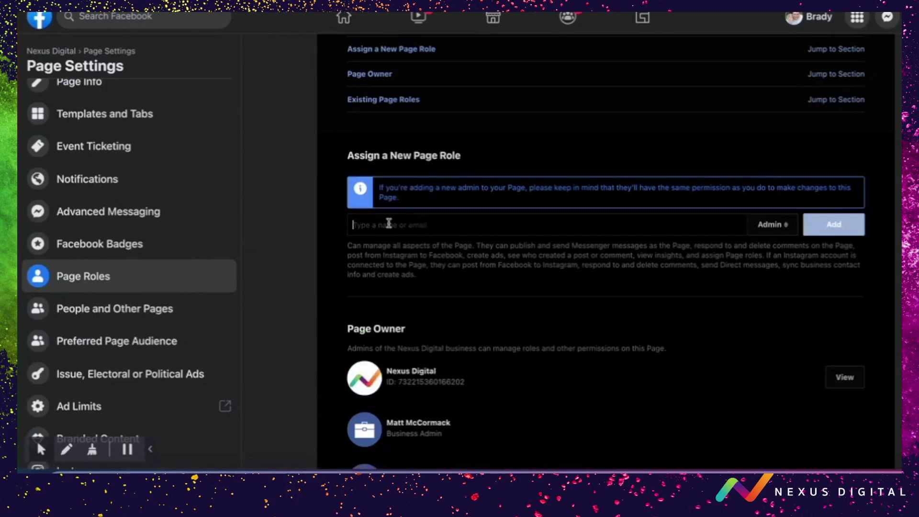
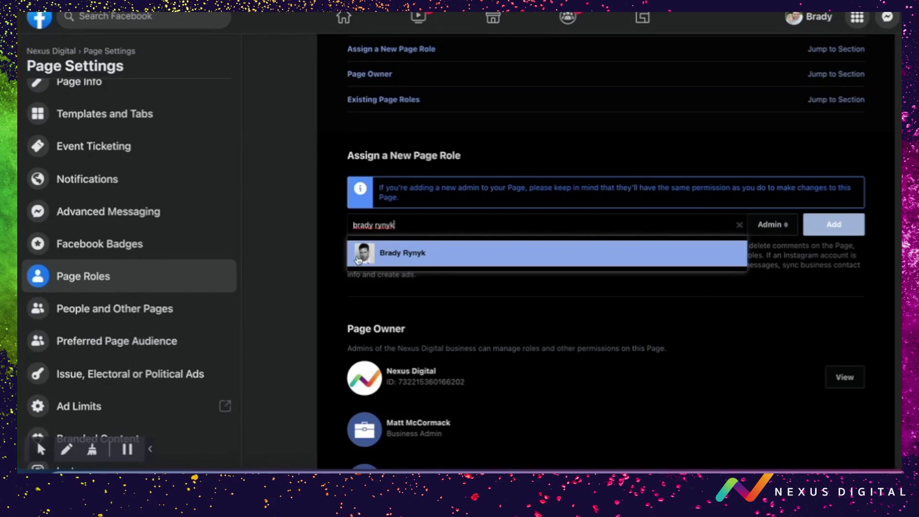
left_click(358, 260)
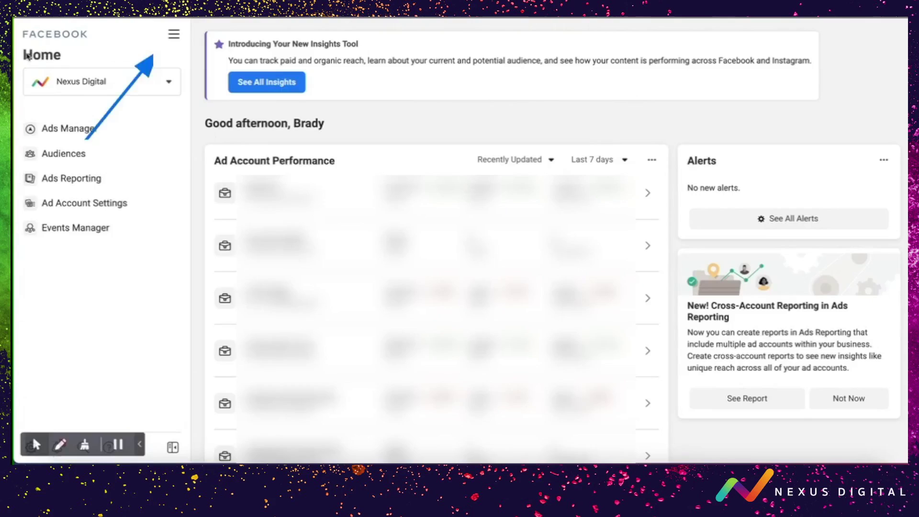
- Go to Business Settings from the All Tools panel
left_click(171, 38)
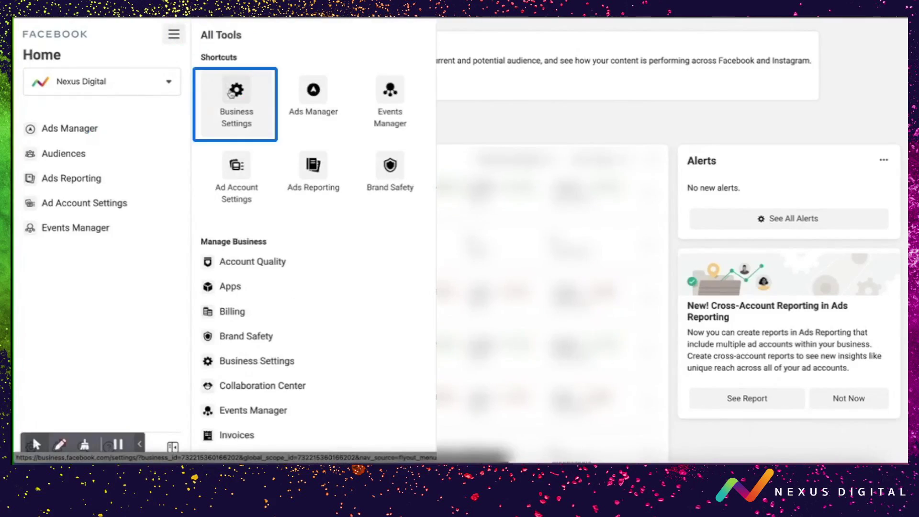
left_click(231, 93)
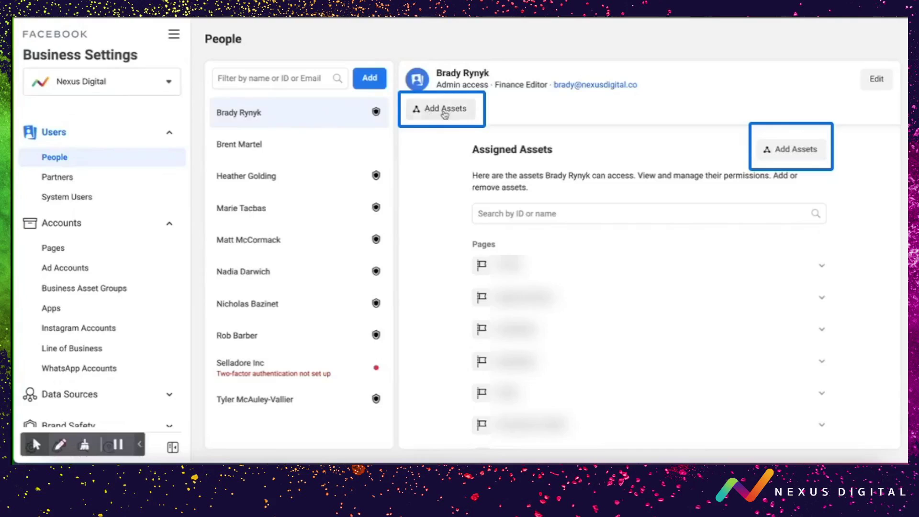
- Select the Nexus Digital page among the classic Pages to assign to the team member
left_click(780, 149)
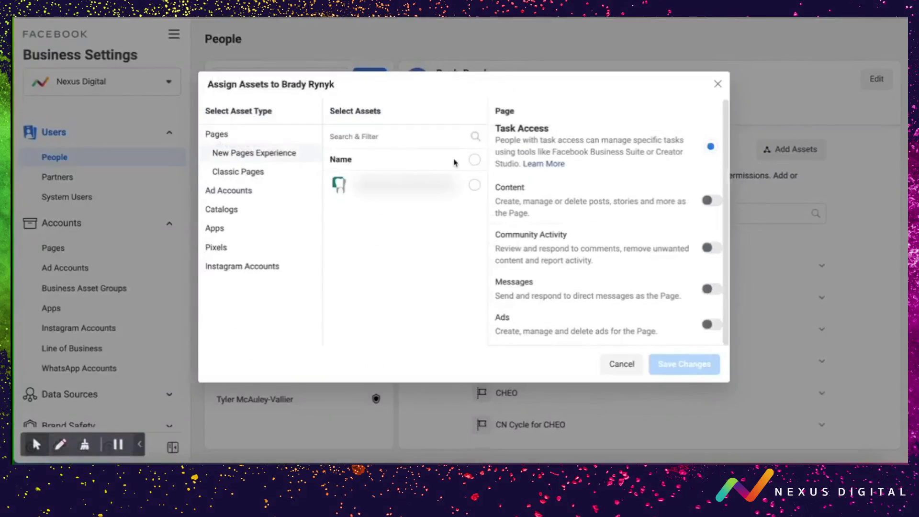
left_click(235, 175)
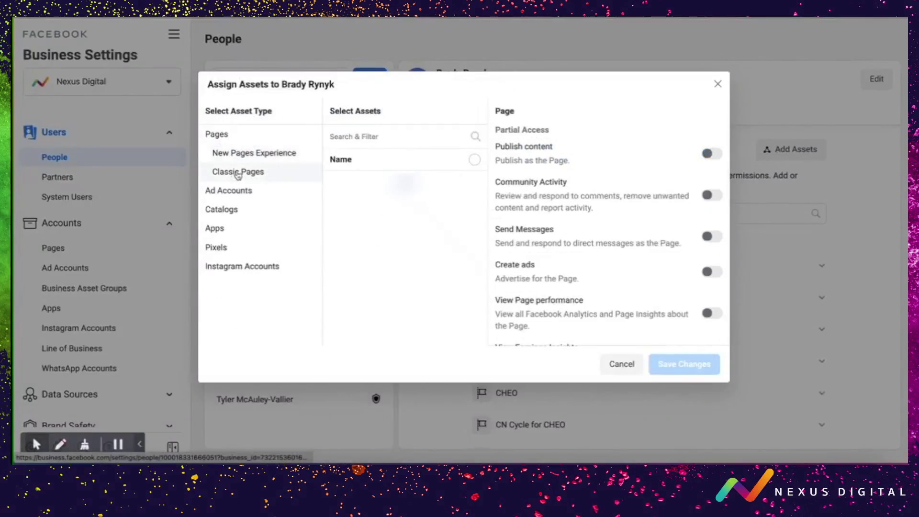
left_click(385, 138)
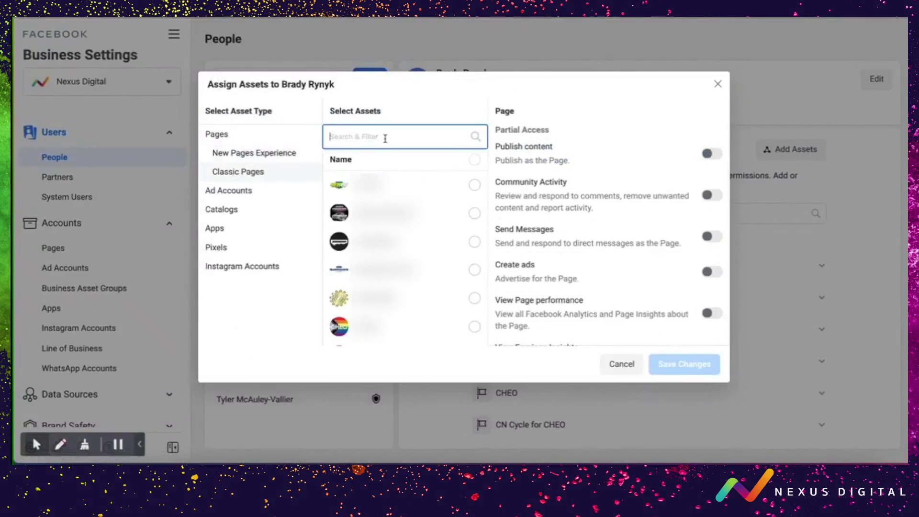
type("nexu")
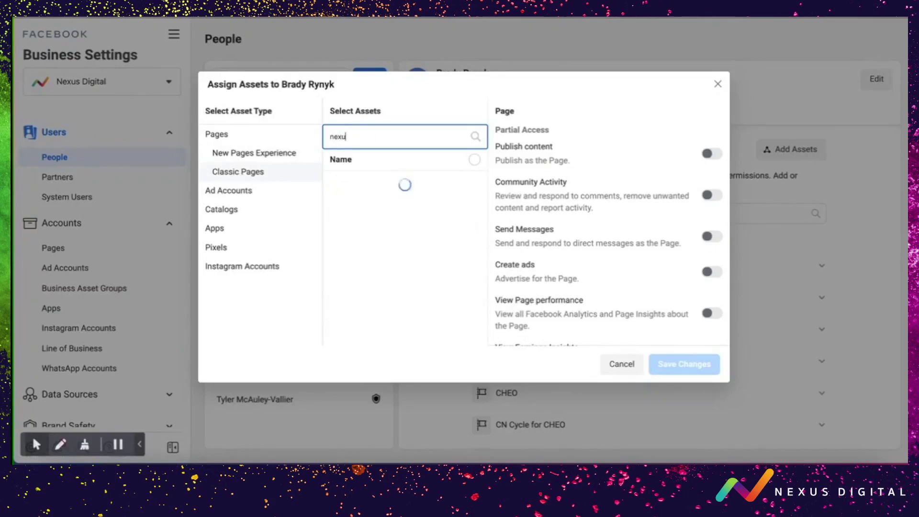
left_click(393, 184)
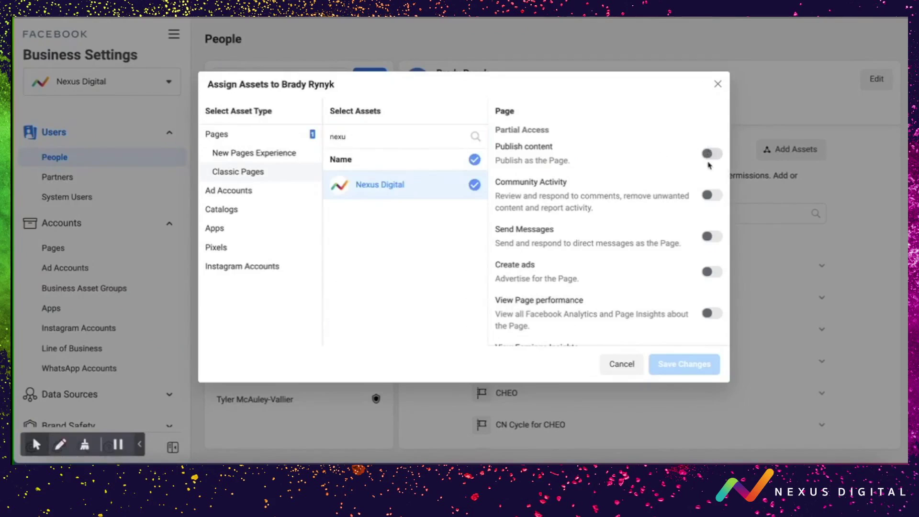
scroll(709, 211, "down", 3)
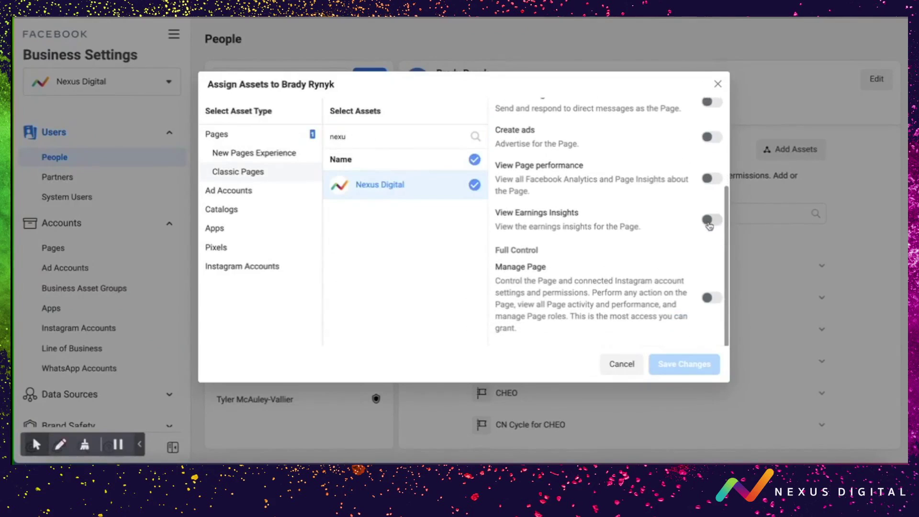
- Grant full Manage Page control over Nexus Digital, then save and confirm the assignment
left_click(709, 221)
left_click(709, 221)
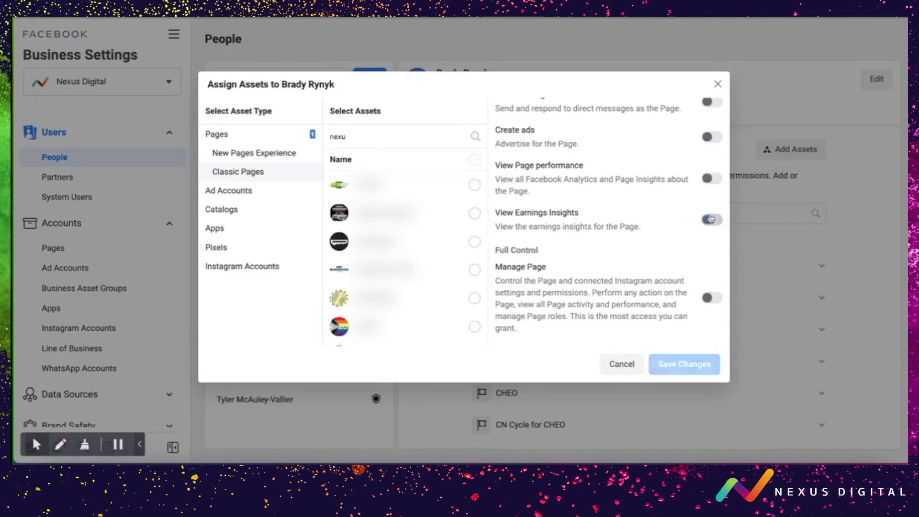
left_click(711, 138)
left_click(713, 139)
scroll(712, 143, "up", 2)
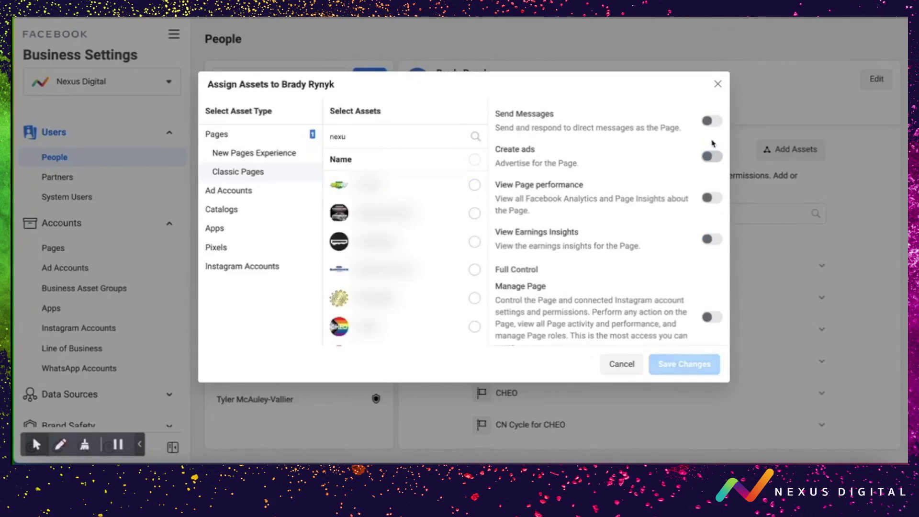
left_click(710, 179)
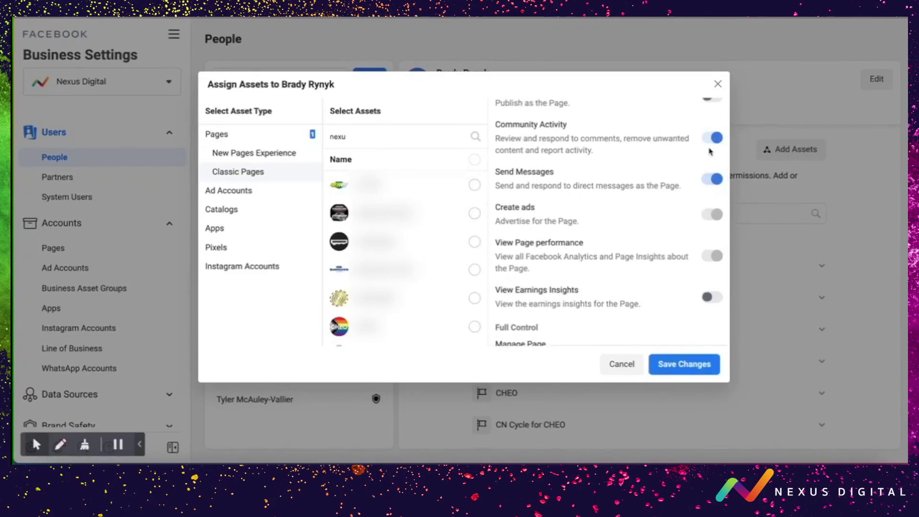
scroll(708, 154, "up", 2)
scroll(707, 156, "down", 2)
scroll(707, 157, "down", 2)
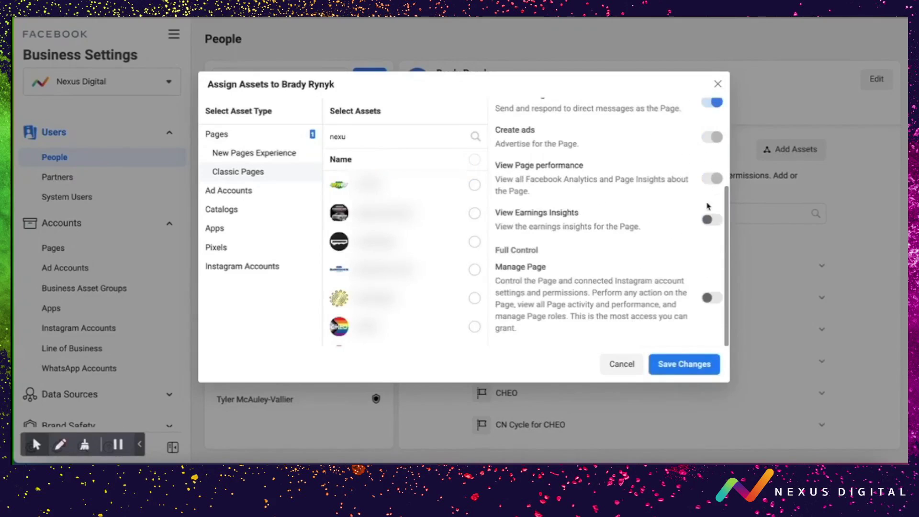
left_click(710, 298)
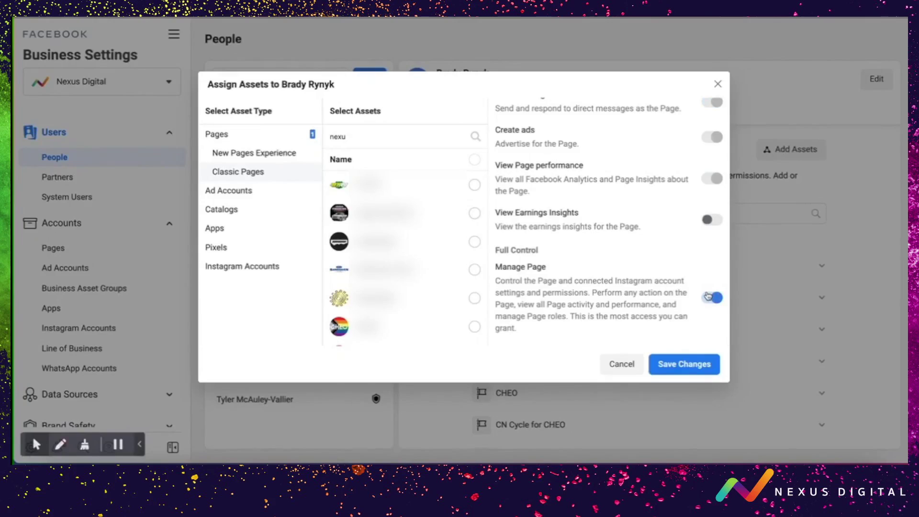
left_click(673, 368)
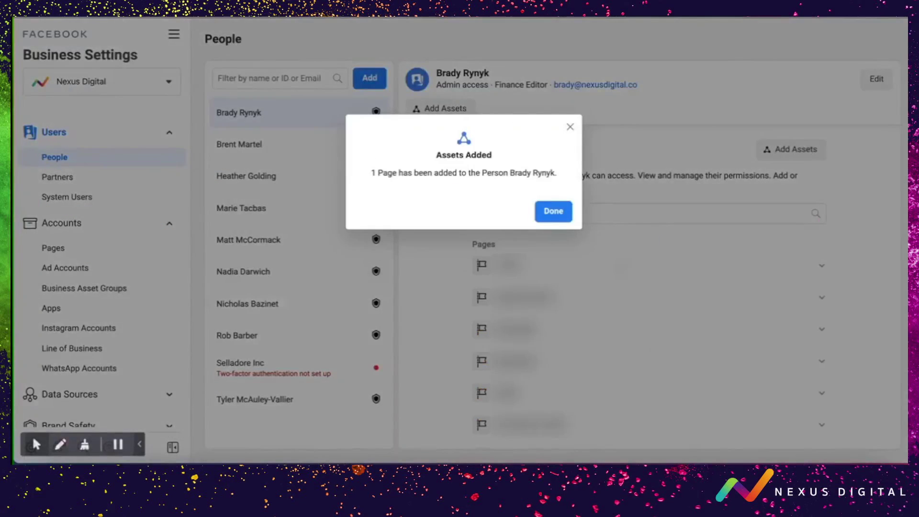
left_click(549, 213)
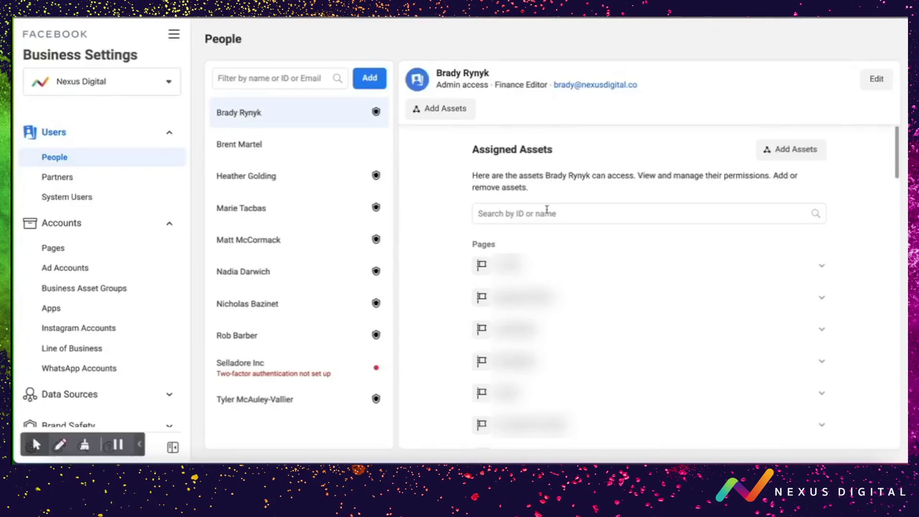
- Open the Nexus Digital page under Accounts > Pages by filtering the list for 'n'
left_click(52, 252)
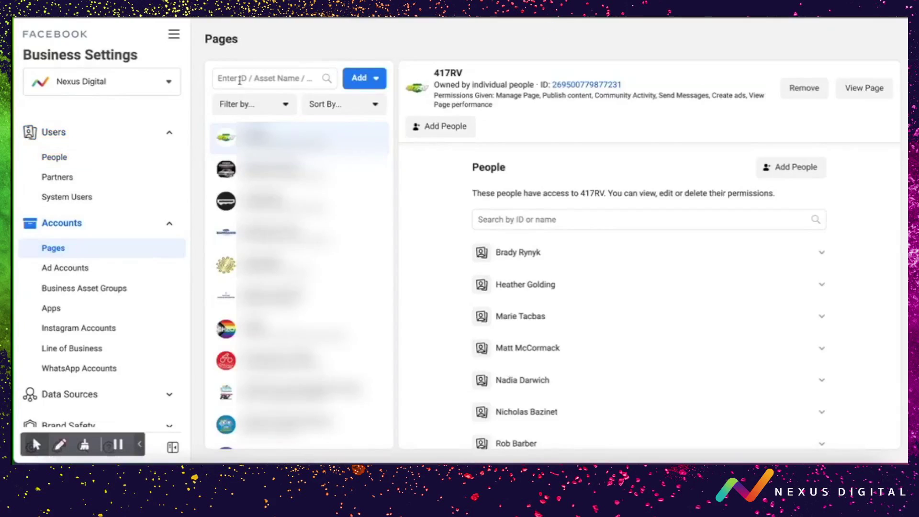
left_click(240, 79)
type("nexu")
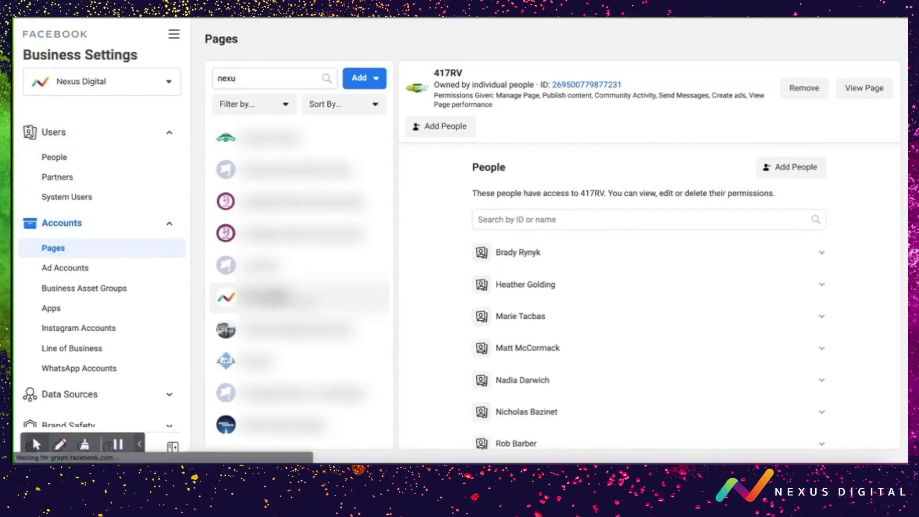
left_click(268, 297)
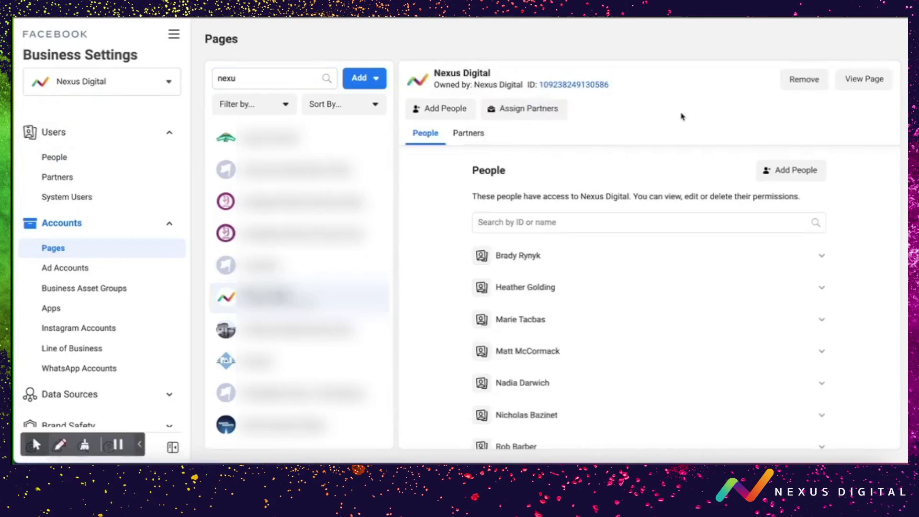
- Add the team member to Nexus Digital with full Manage Page control
left_click(783, 176)
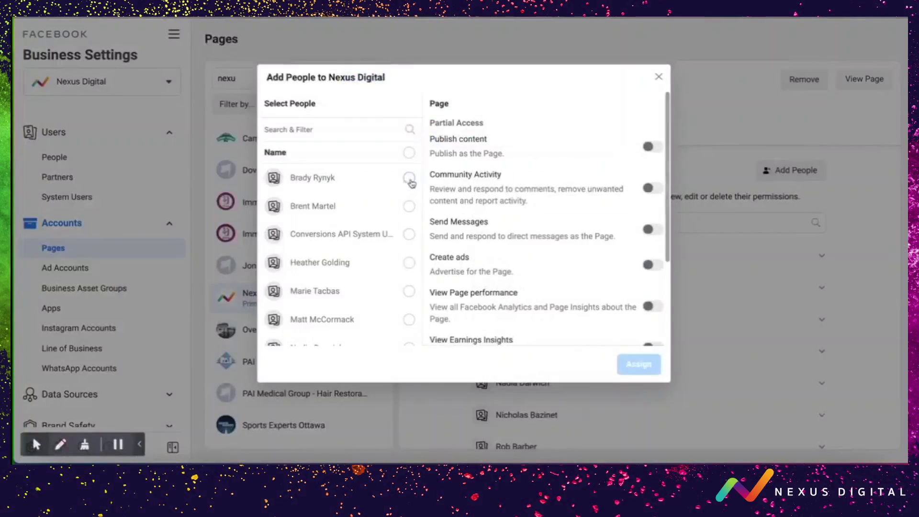
left_click(409, 178)
scroll(570, 256, "down", 3)
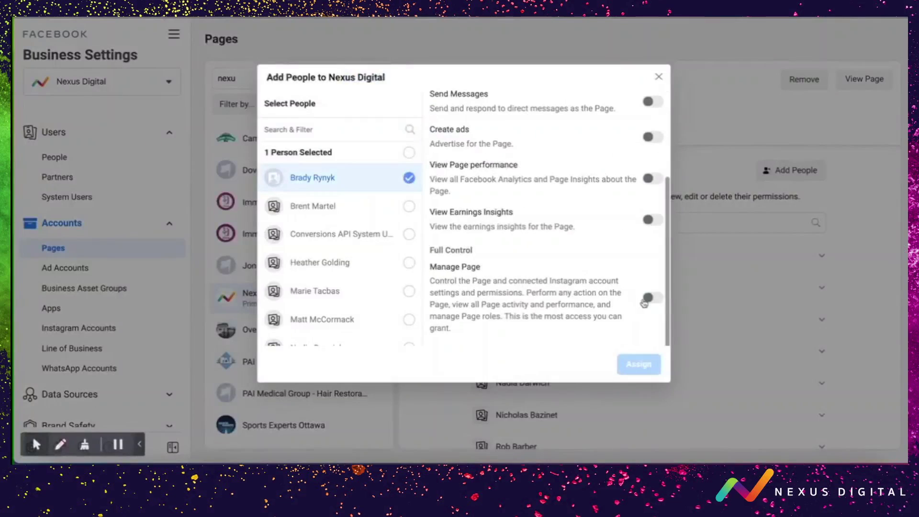
left_click(647, 298)
scroll(574, 236, "up", 2)
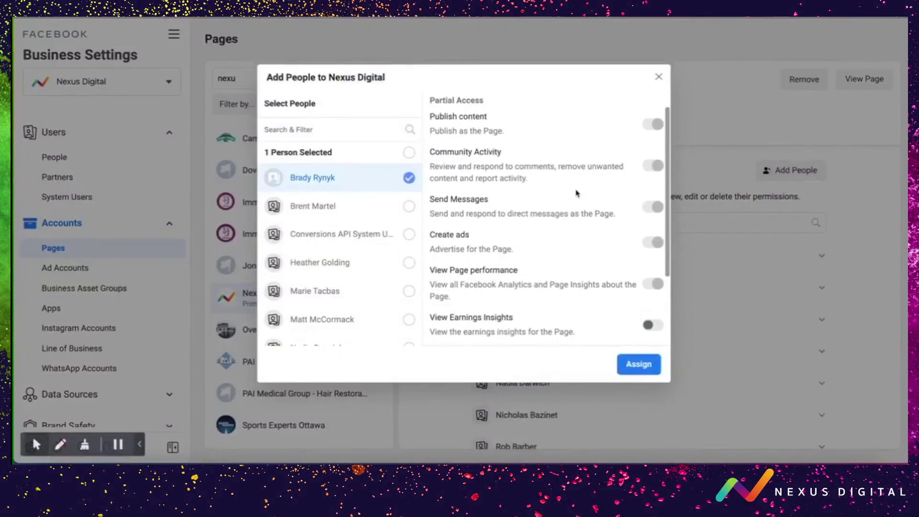
scroll(576, 194, "down", 2)
left_click(631, 364)
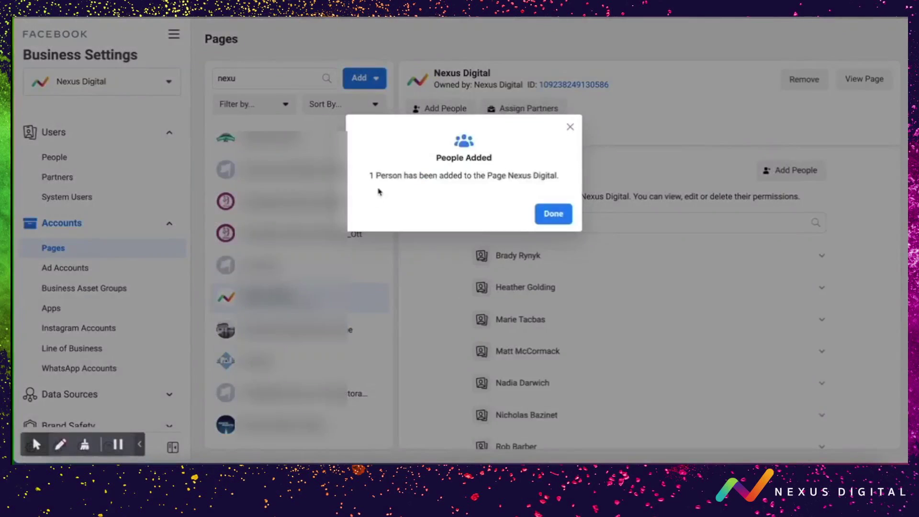
left_click(553, 215)
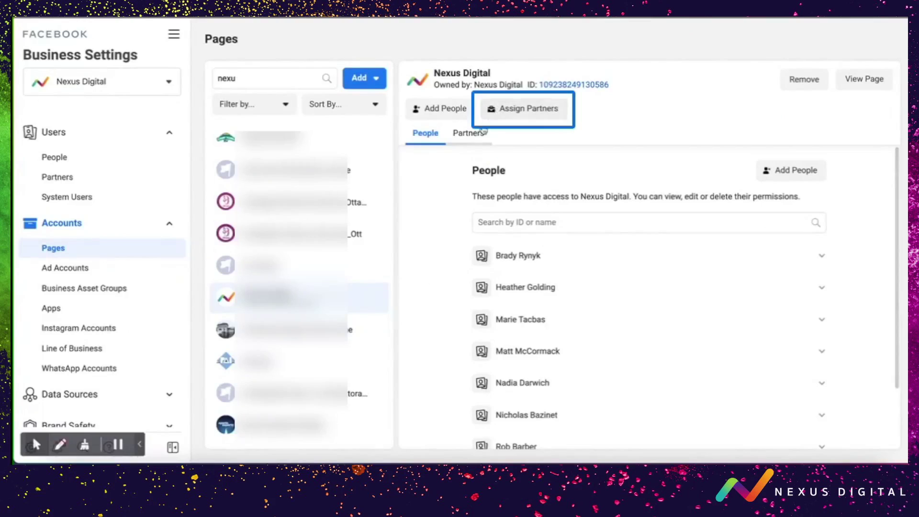
- Start sharing the page with a partner by pasting their Business ID
left_click(505, 116)
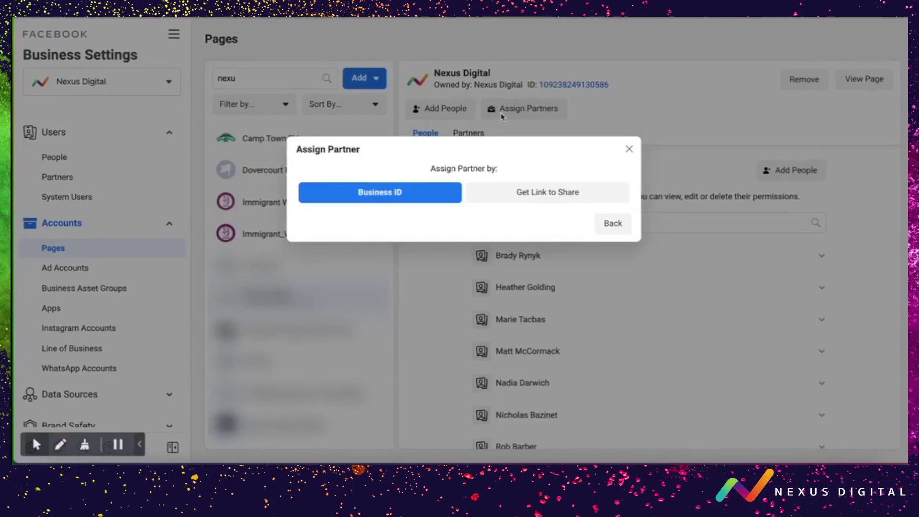
left_click(403, 200)
left_click(352, 126)
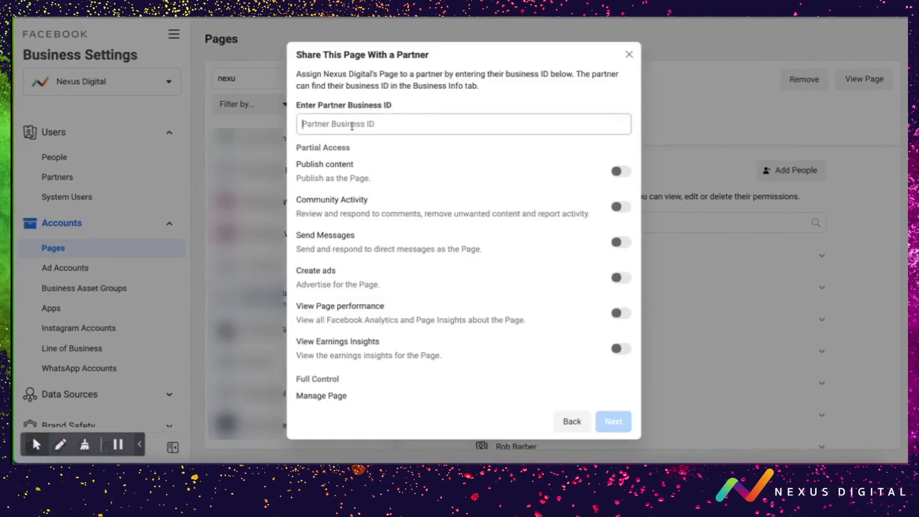
key("ctrl+v")
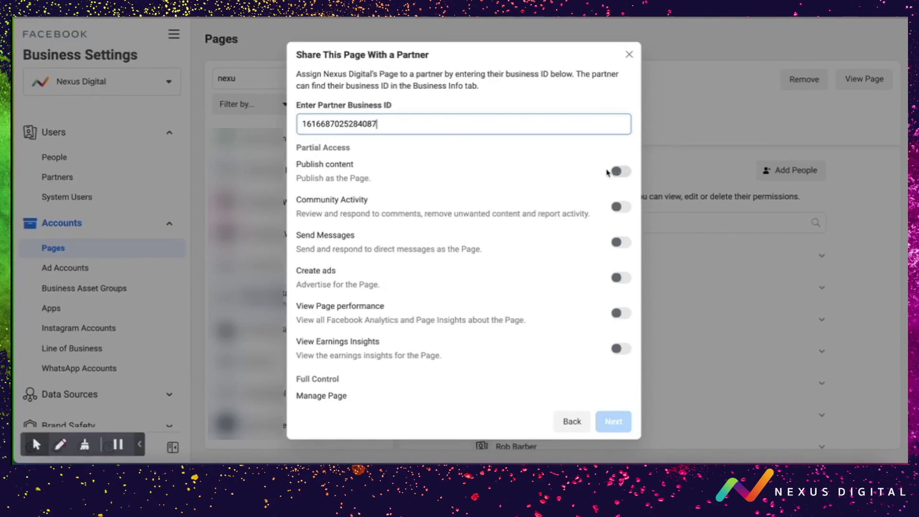
- Give partner Leadbox Publish content and full Manage Page control, and confirm the share
scroll(607, 173, "down", 2)
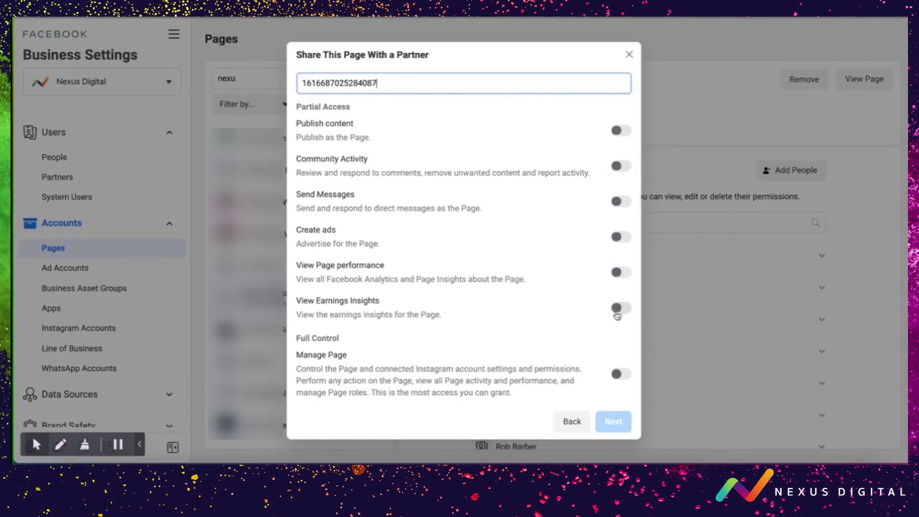
scroll(618, 307, "up", 2)
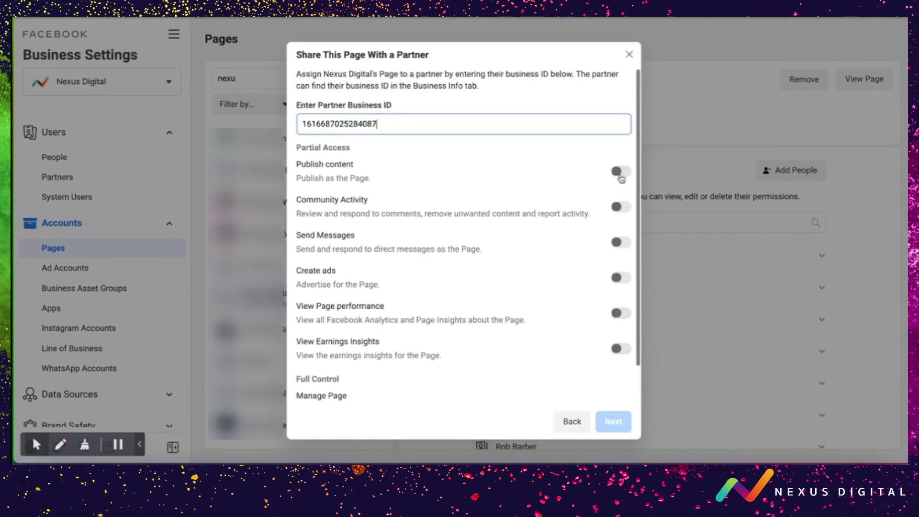
left_click(619, 174)
scroll(598, 347, "down", 2)
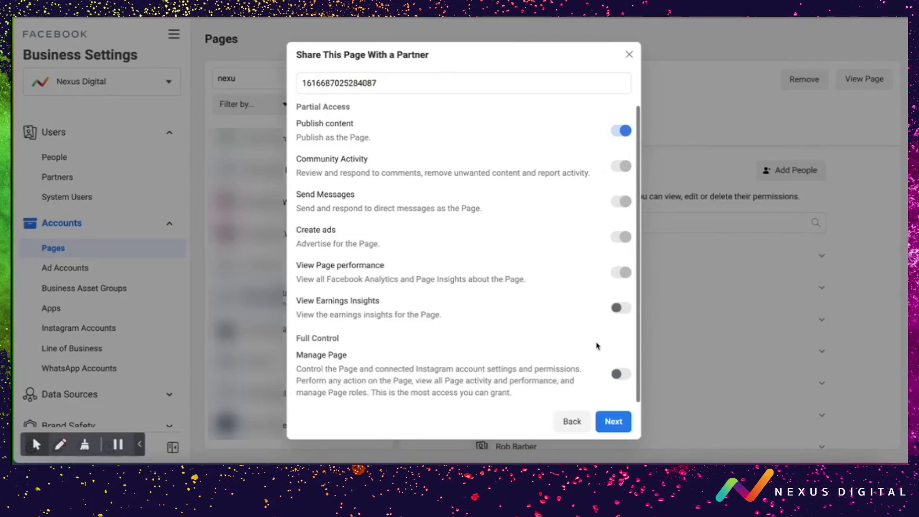
left_click(617, 375)
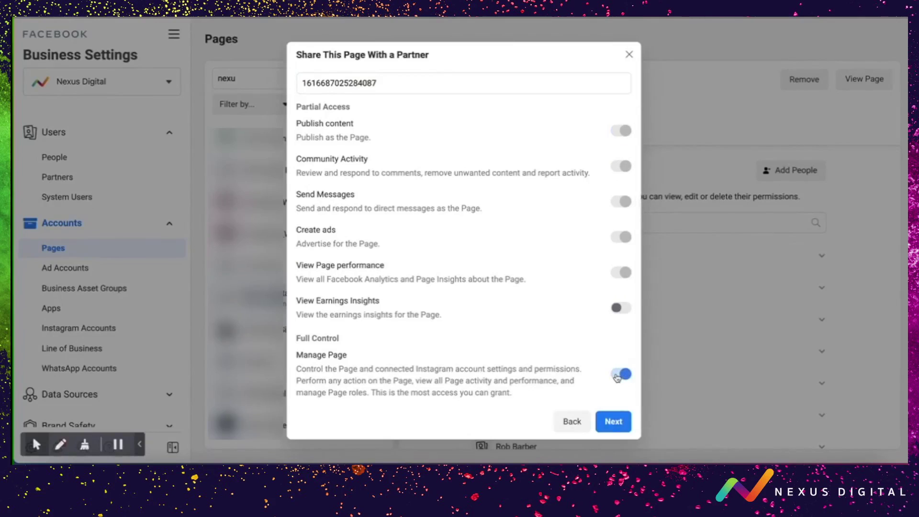
left_click(613, 422)
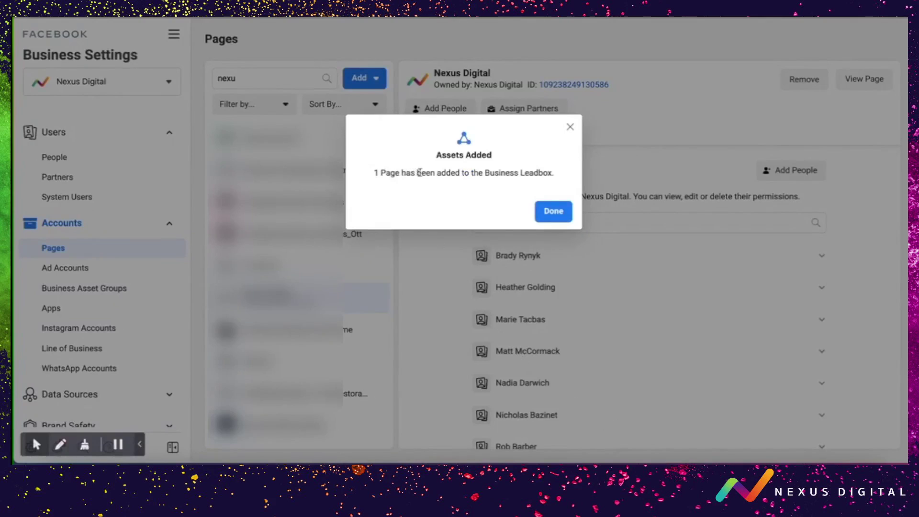
left_click(559, 219)
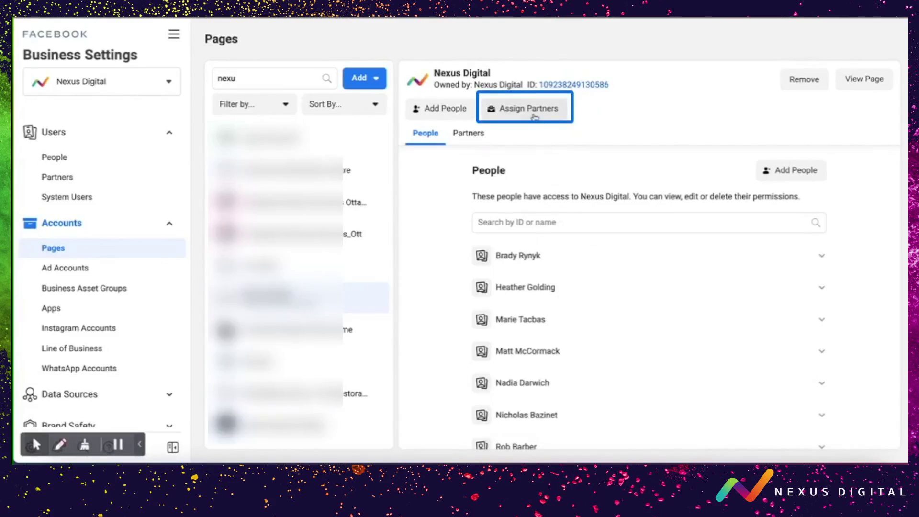
- Generate a Nexus Digital share link with View Earnings Insights access and copy it
left_click(534, 116)
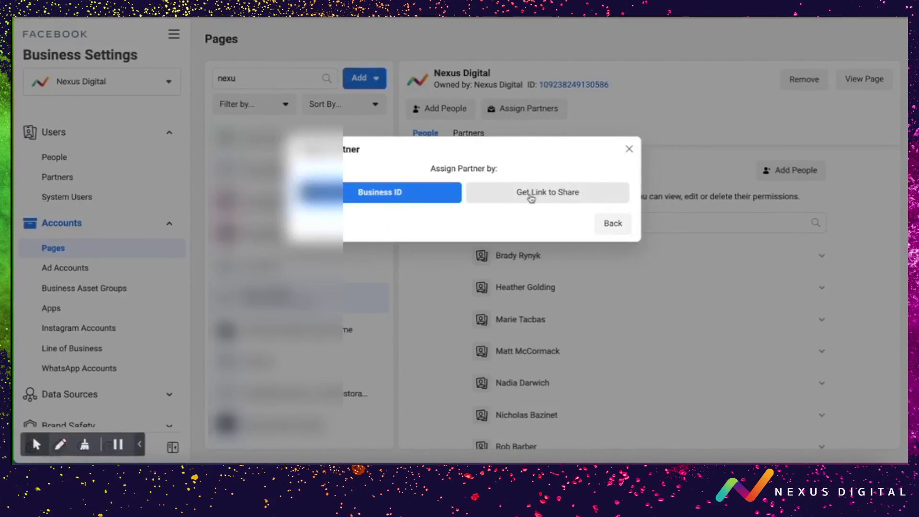
left_click(531, 194)
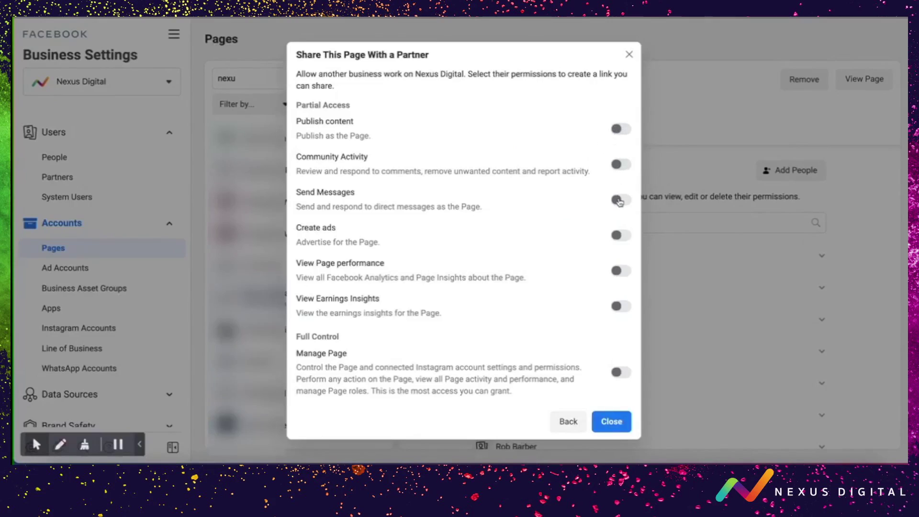
scroll(619, 235, "down", 3)
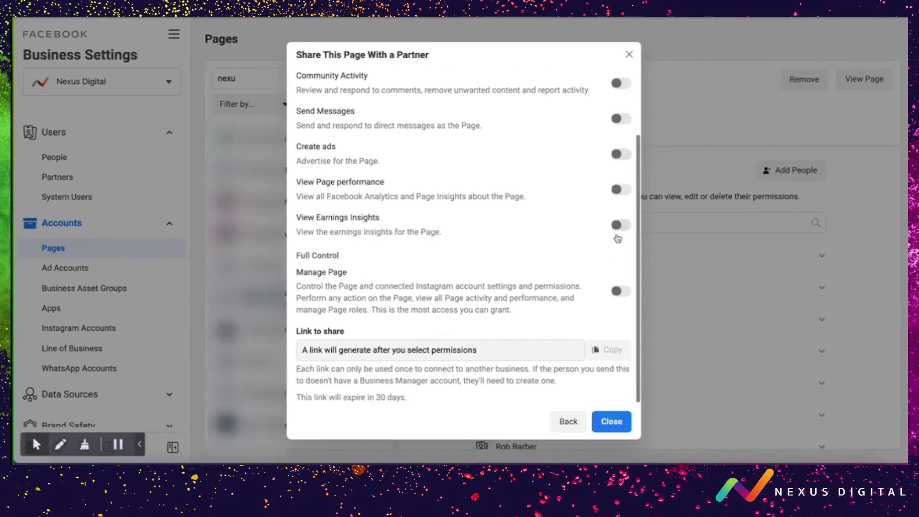
left_click(616, 226)
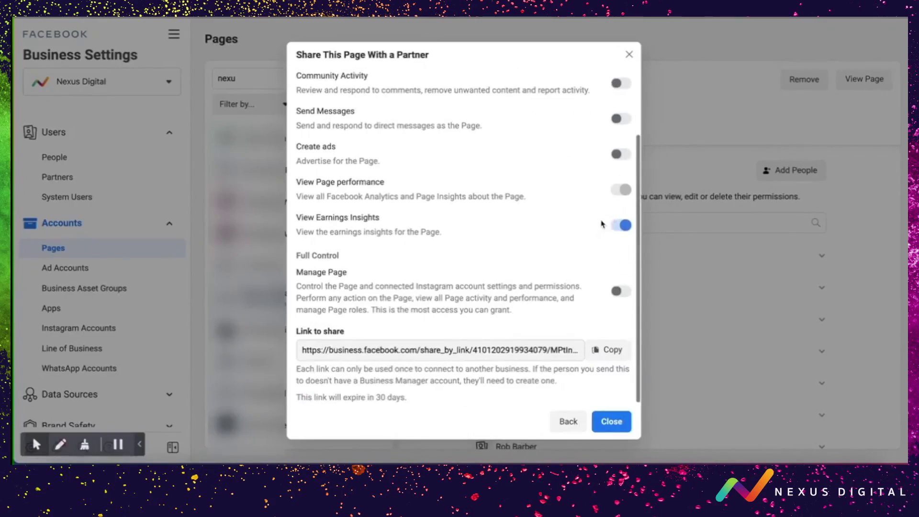
left_click(603, 351)
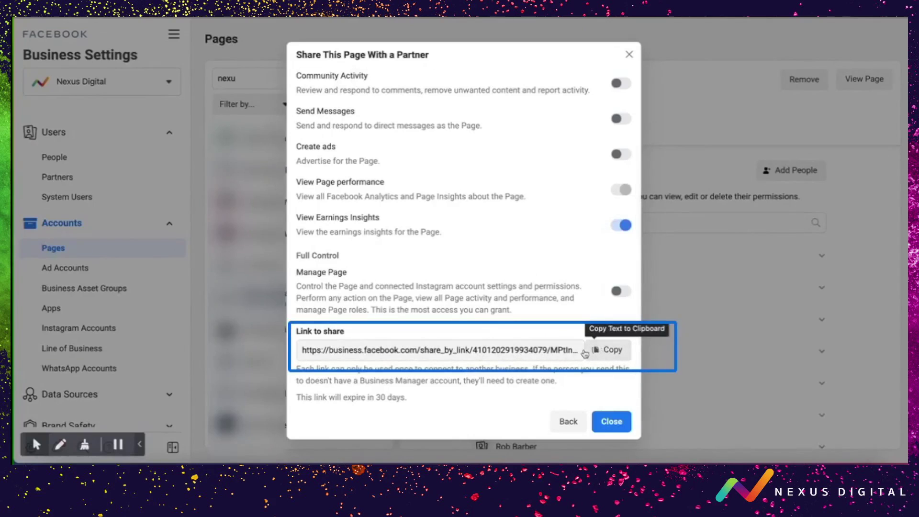